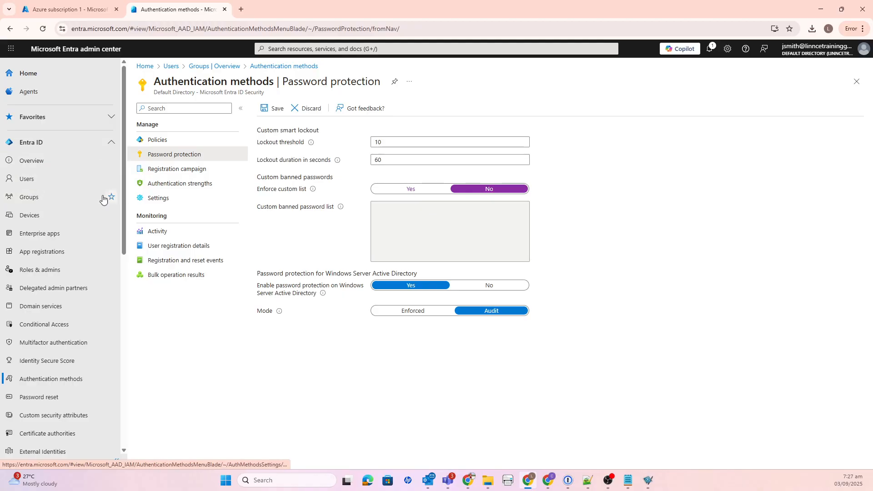
Open the Password protection settings under Authentication methods
scroll(85, 180, "down", 2)
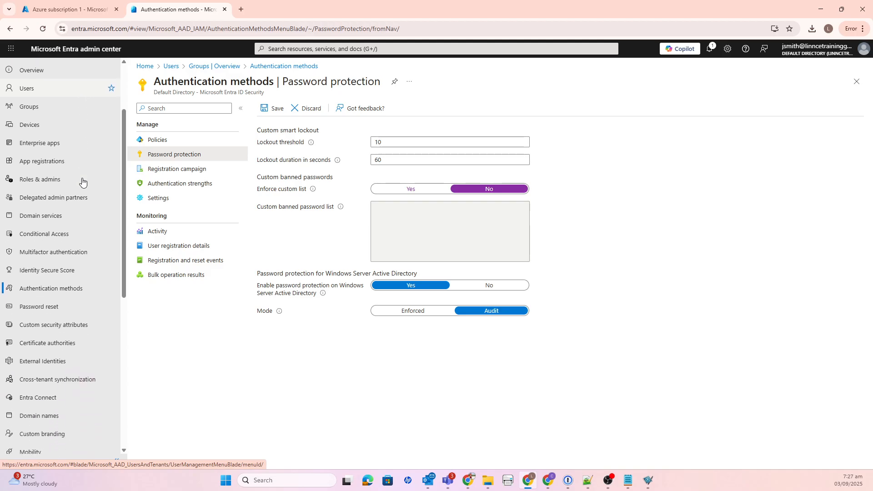
left_click(71, 289)
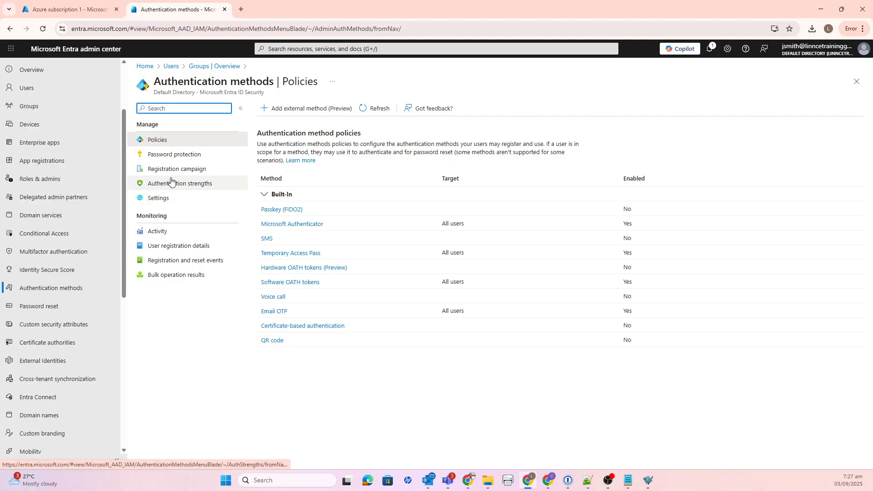
left_click(178, 156)
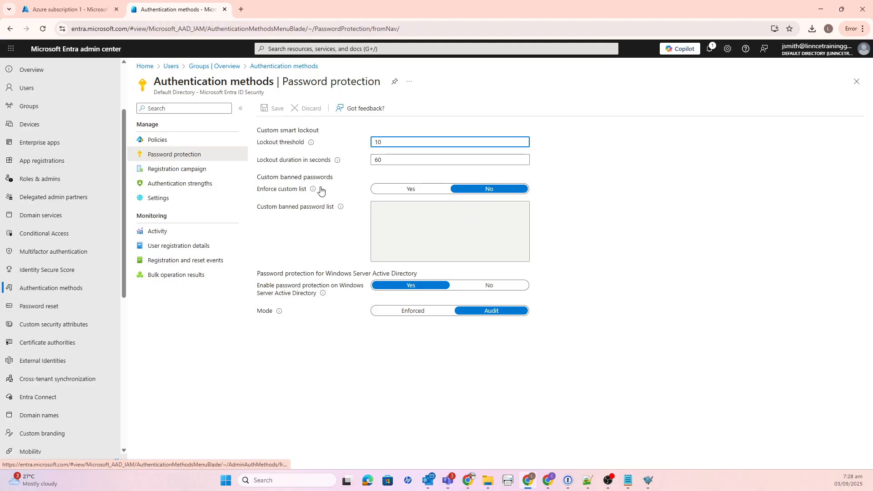
Set the custom smart lockout threshold to 3
left_click(386, 159)
left_click(388, 141)
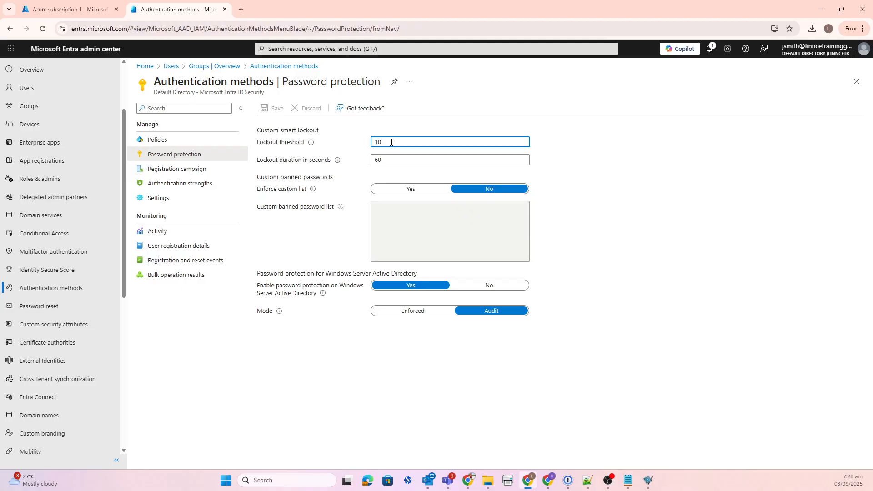
left_click_drag(387, 142, 366, 145)
left_click(405, 138)
left_click_drag(400, 142, 320, 147)
type("3")
Enable enforcement of the custom list and enter two weak passwords, one per line, in the custom banned password list
left_click(431, 189)
left_click(398, 208)
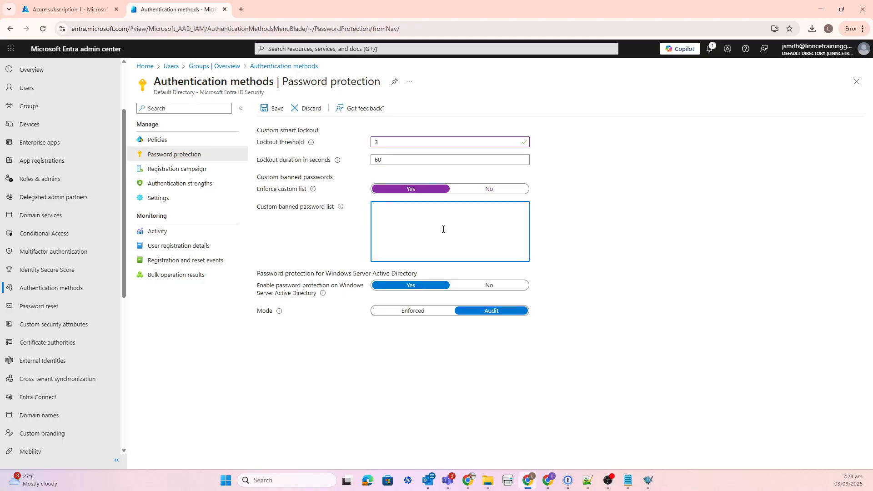
type("ass")
left_click(397, 207)
type("d123 P")
type("@ss")
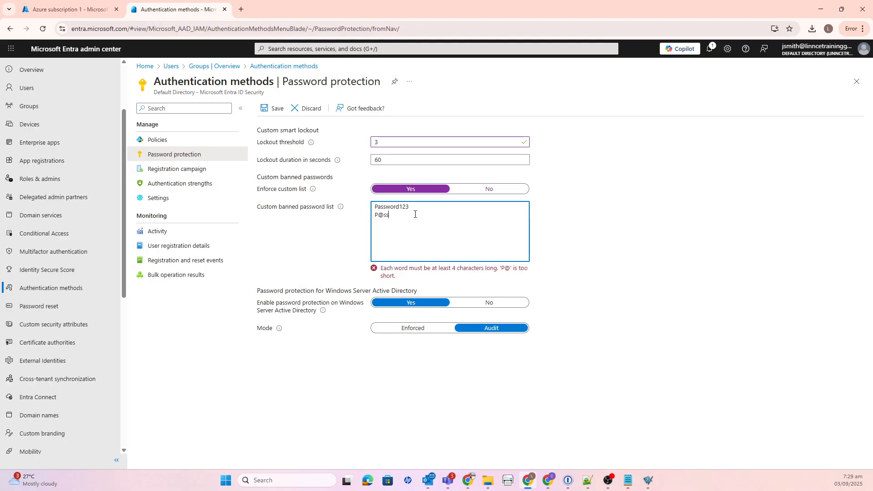
type("word2025")
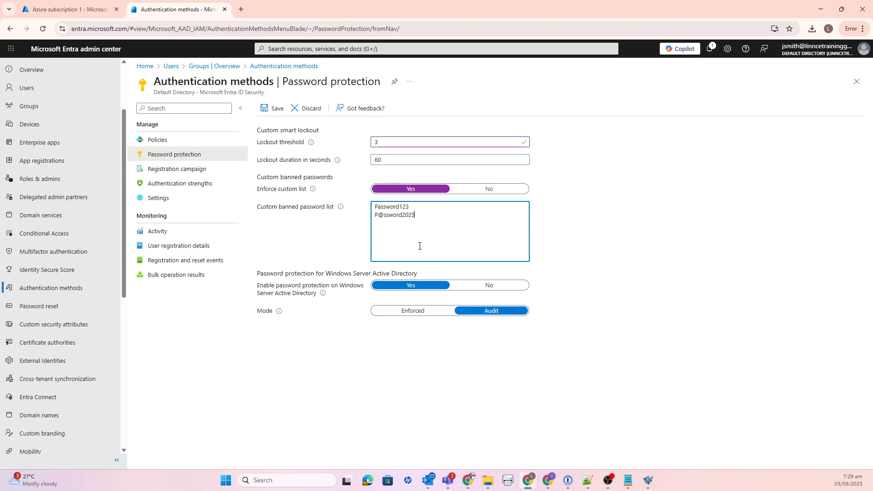
key("ctrl+a")
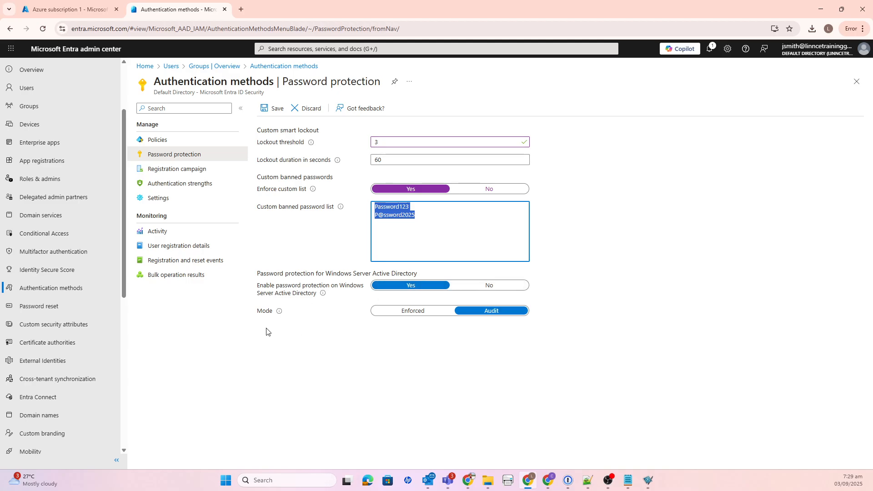
Try the Enforced and Audit modes of Windows Server Active Directory password protection and read the mode's description
left_click(422, 314)
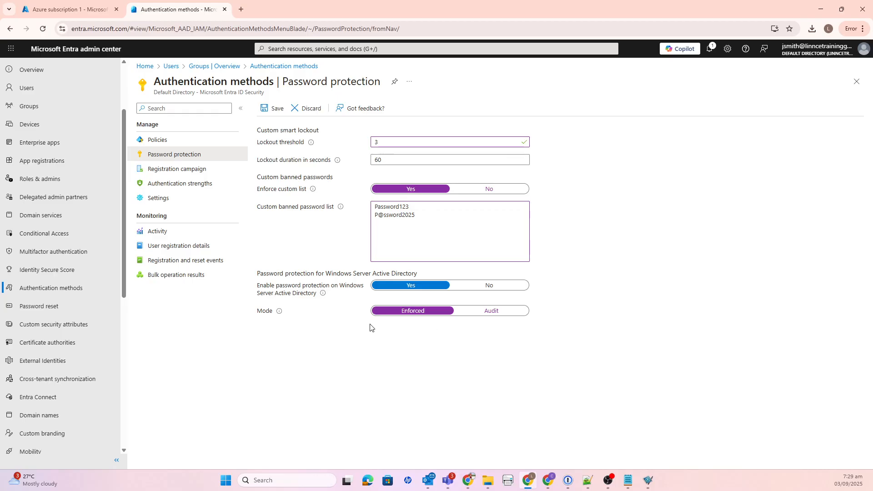
mouse_move(281, 315)
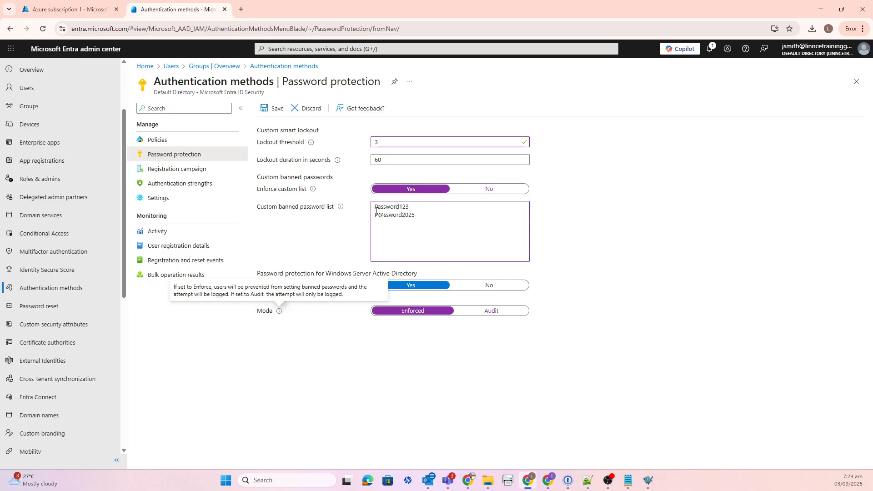
left_click_drag(423, 217, 360, 199)
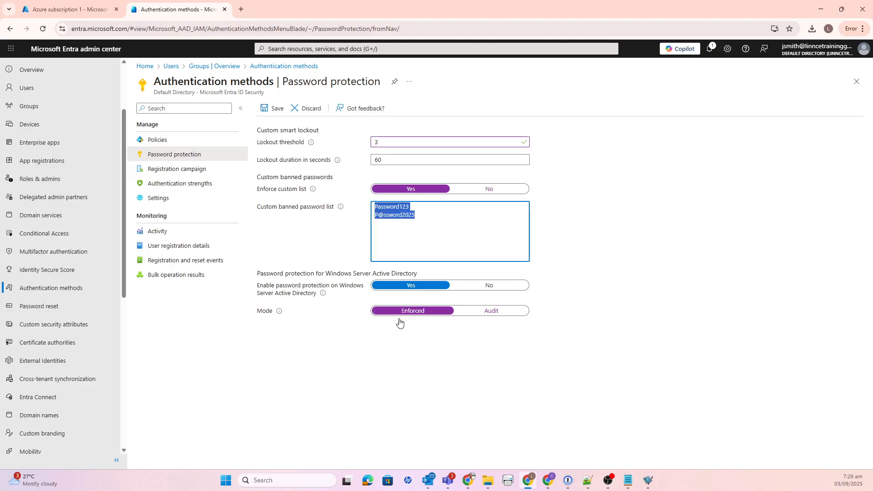
left_click(507, 312)
left_click_drag(417, 218, 360, 205)
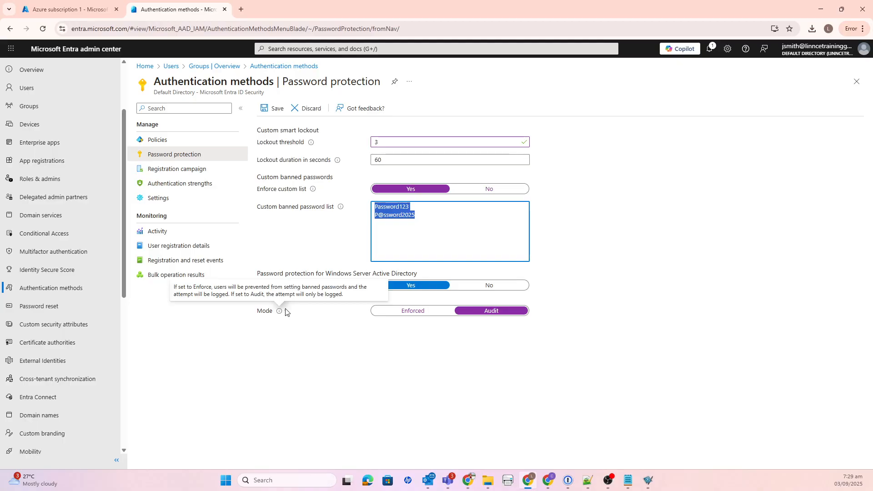
left_click(403, 214)
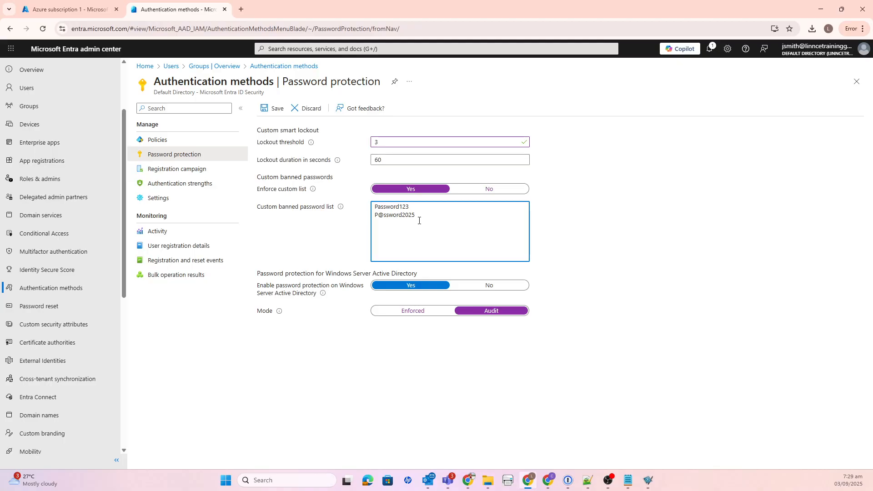
left_click_drag(419, 218, 341, 196)
Set the Windows Server Active Directory password protection mode to Enforced and save the password protection settings
left_click(415, 313)
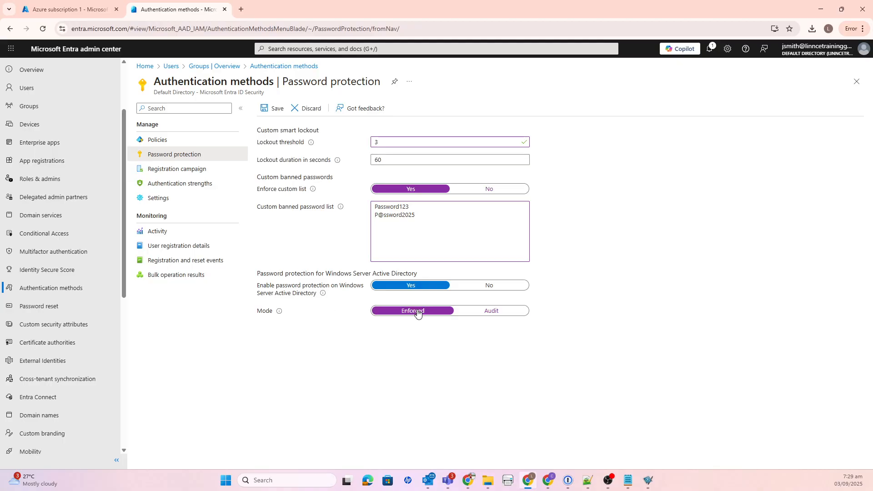
left_click(273, 110)
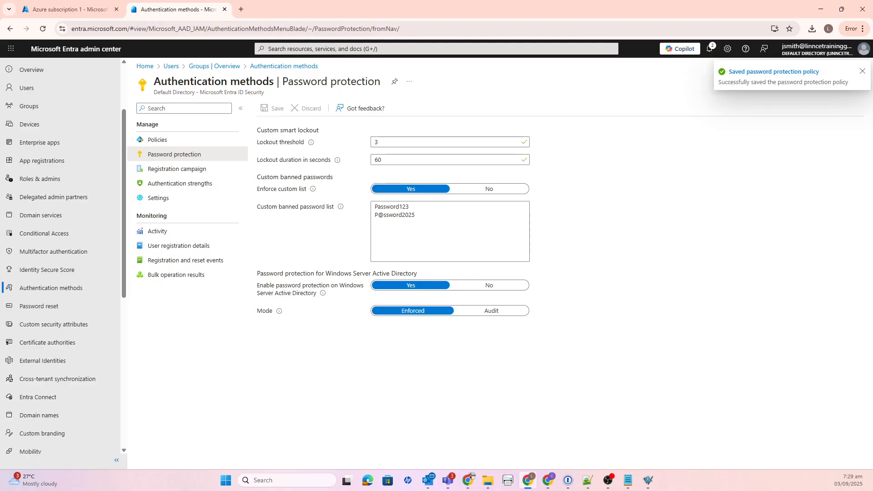
Open a new Incognito window and go to portal.azure.com
left_click(847, 29)
left_click(712, 94)
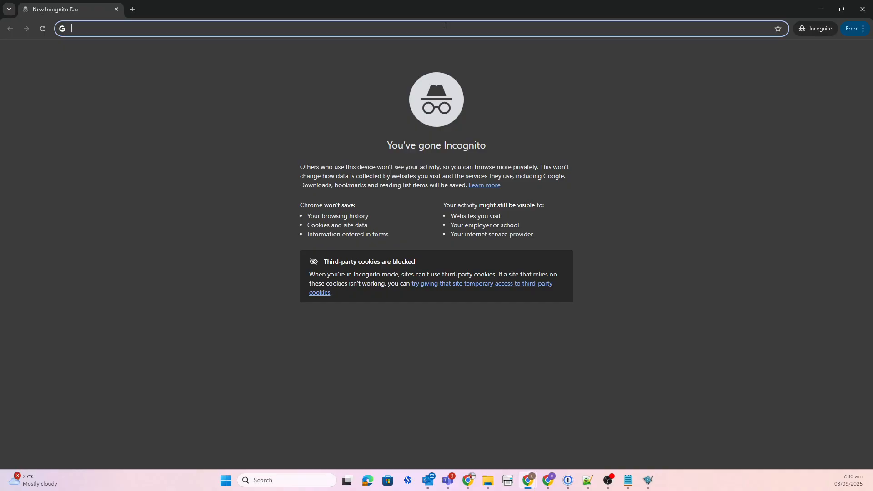
type("po")
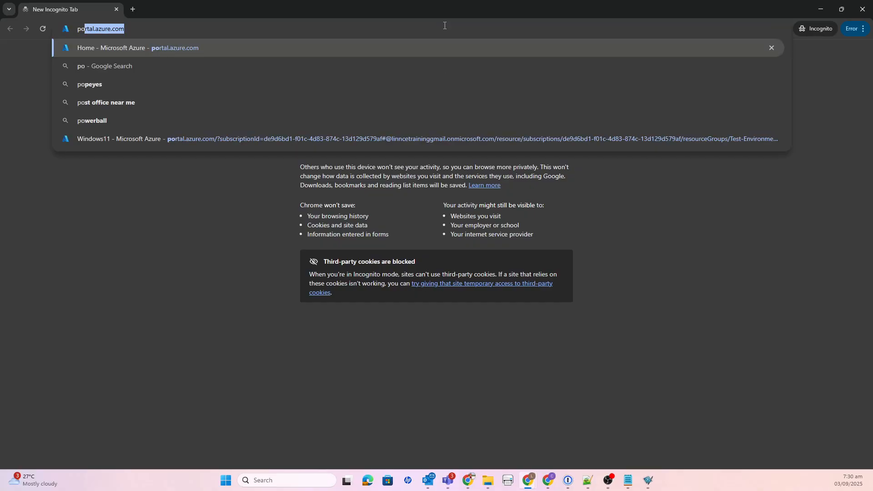
key("Return")
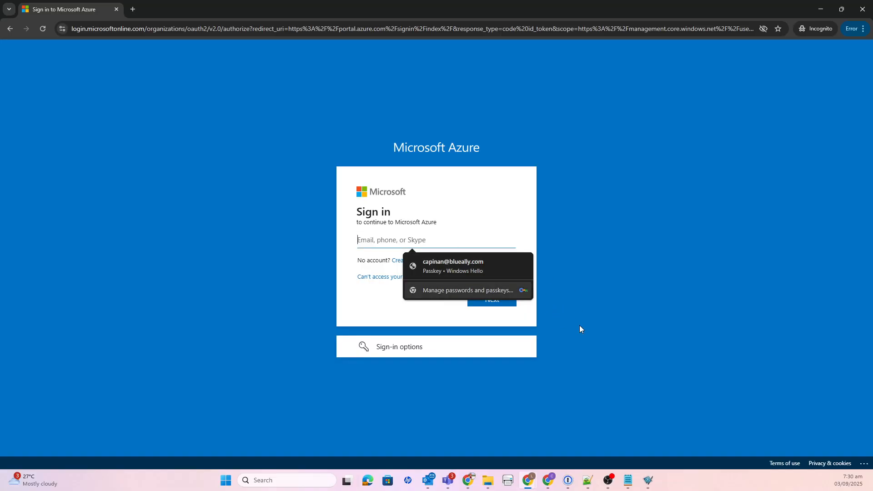
Paste the test user's account e-mail into the Azure sign-in form and continue to the password prompt
left_click(586, 485)
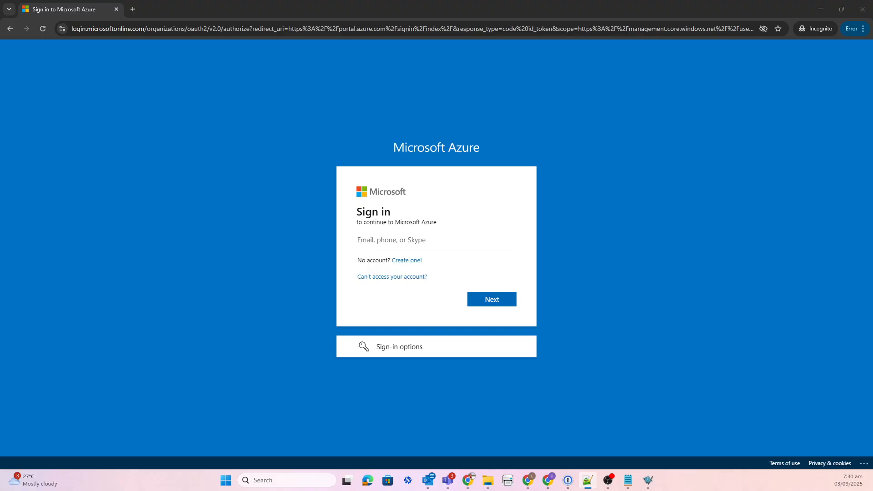
left_click(350, 237)
key("ctrl+v")
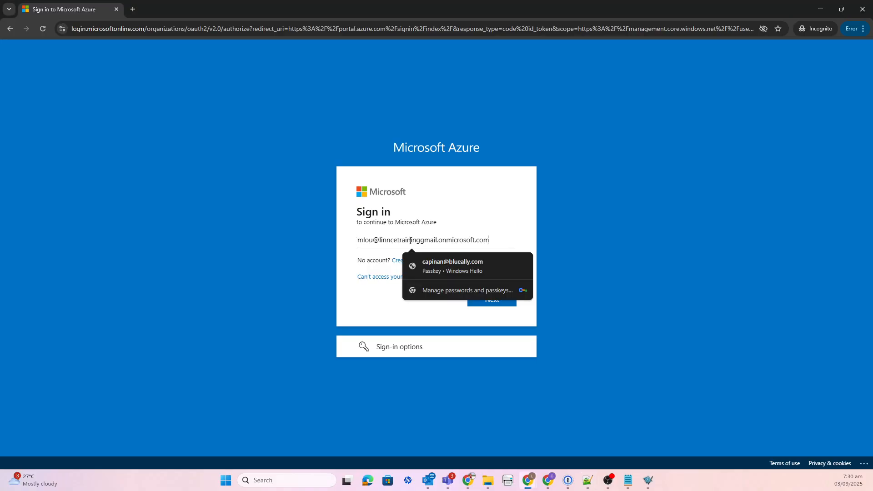
left_click(480, 299)
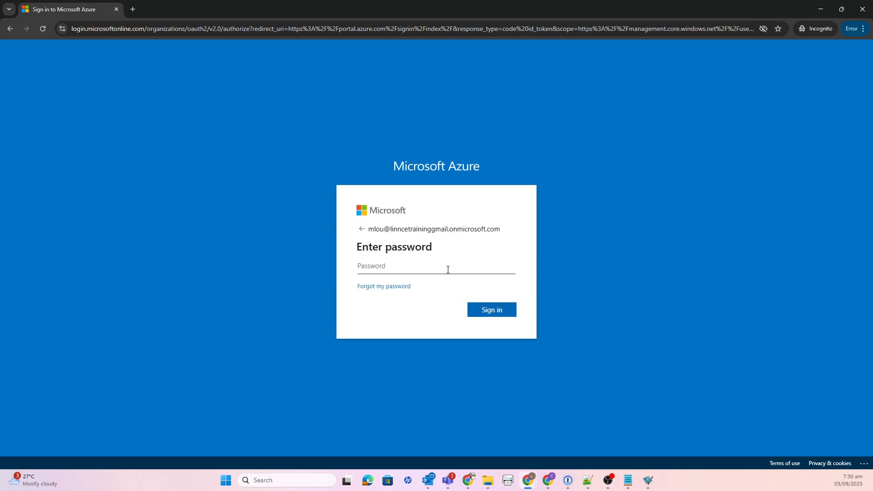
Try repeatedly to sign in as the test user with incorrect account passwords to test the smart lockout
type("•")
left_click(492, 310)
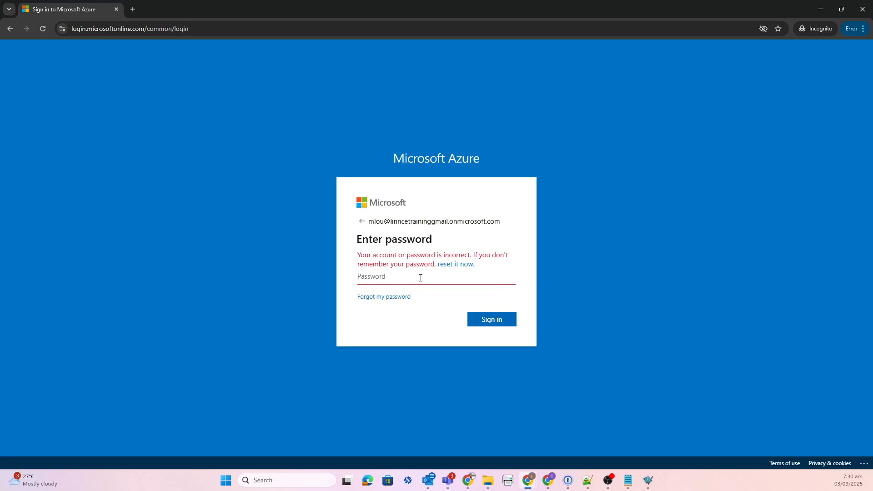
type("********")
left_click(492, 324)
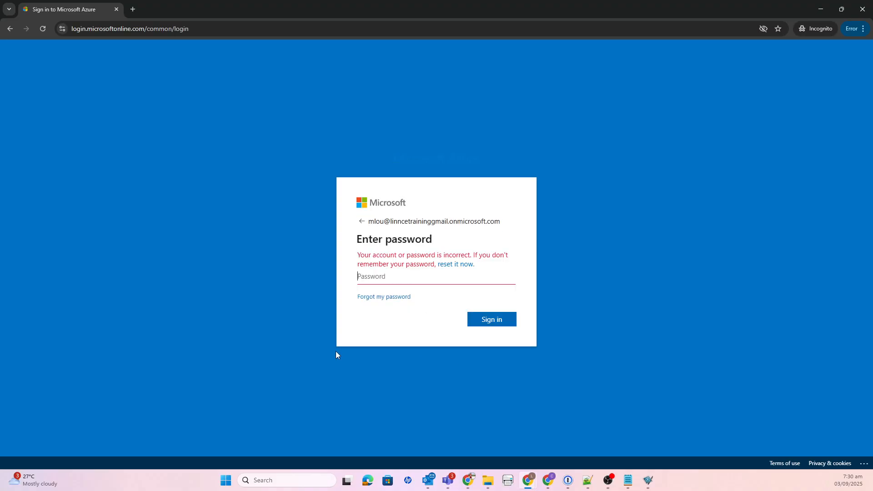
type("**********")
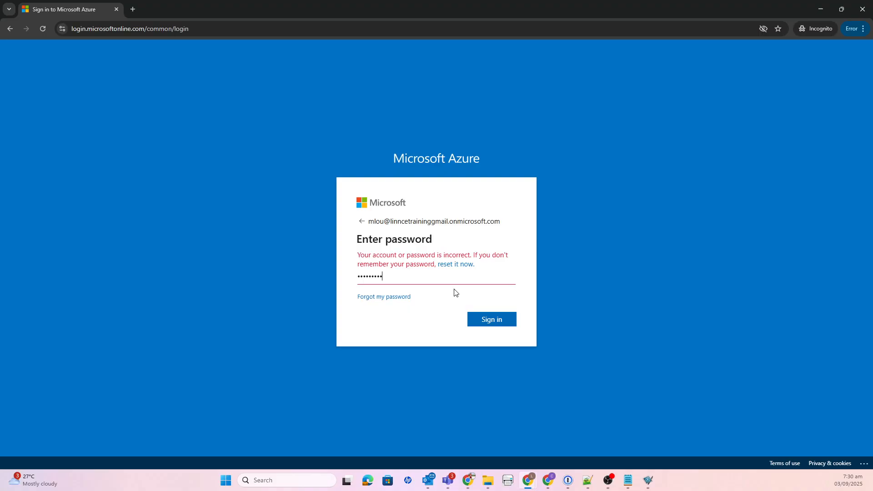
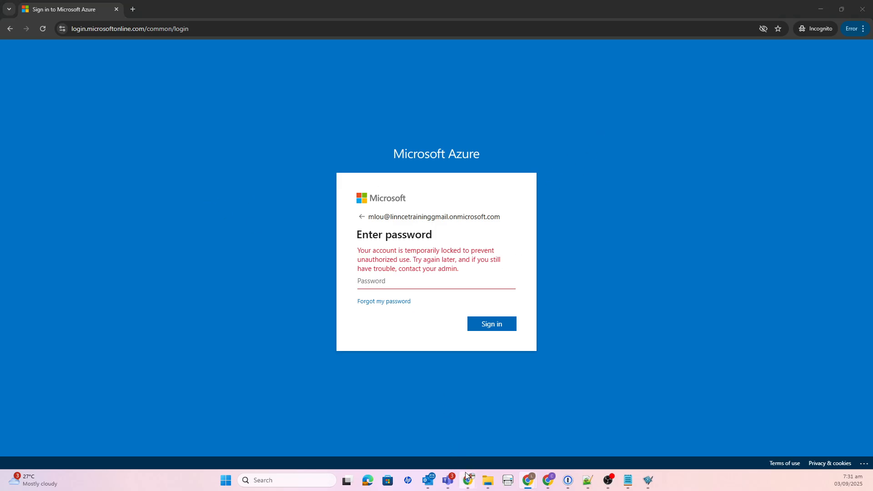
Switch to the Microsoft Entra admin center window and view the sign-in logs under Monitoring & health
mouse_move(466, 473)
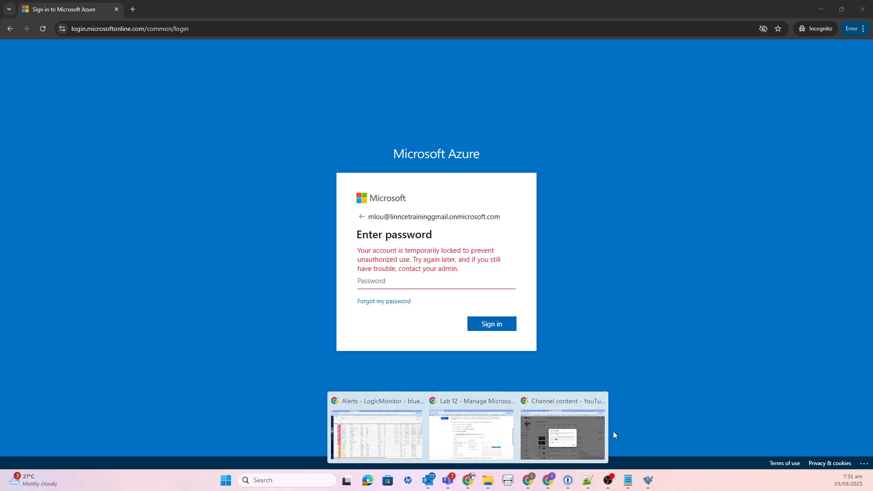
mouse_move(528, 481)
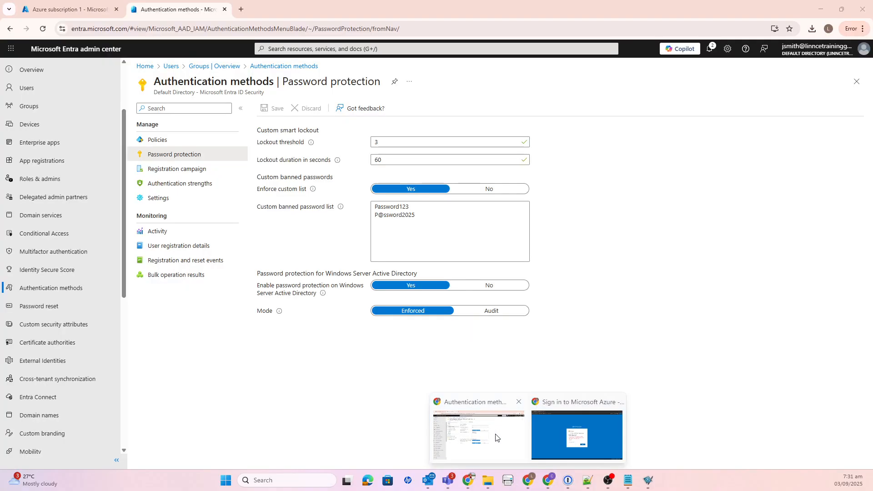
left_click(499, 438)
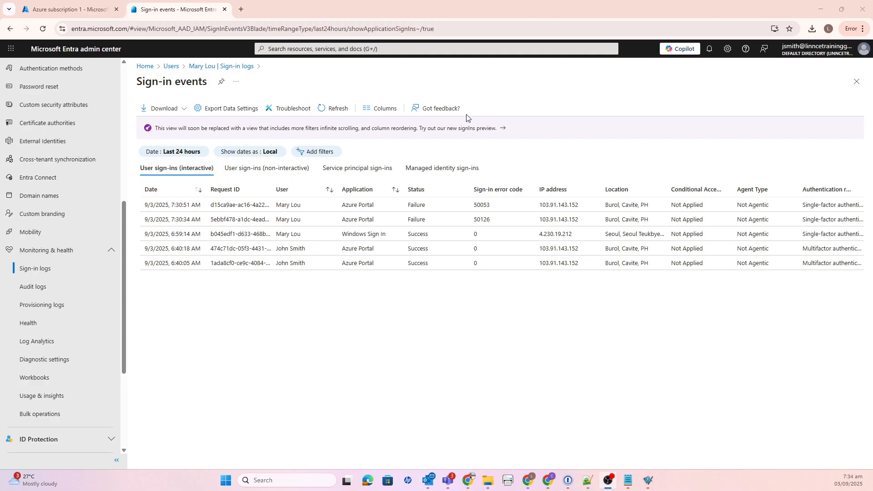
scroll(91, 141, "up", 3)
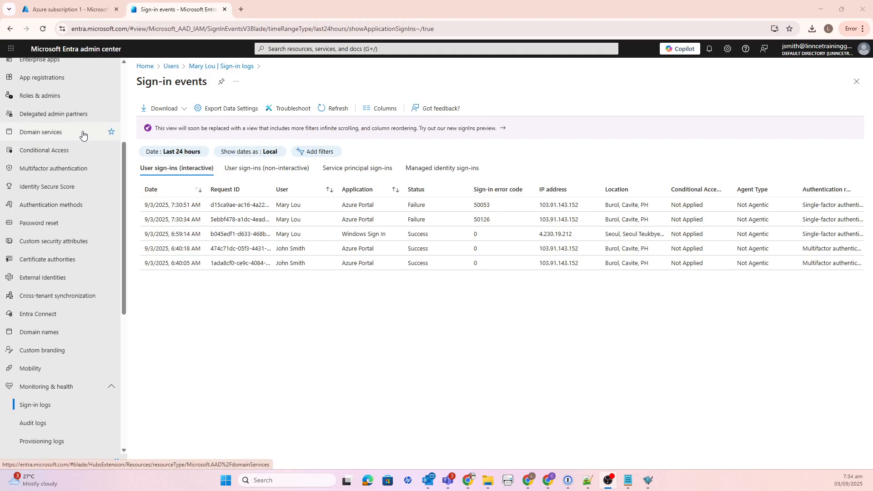
scroll(83, 136, "down", 3)
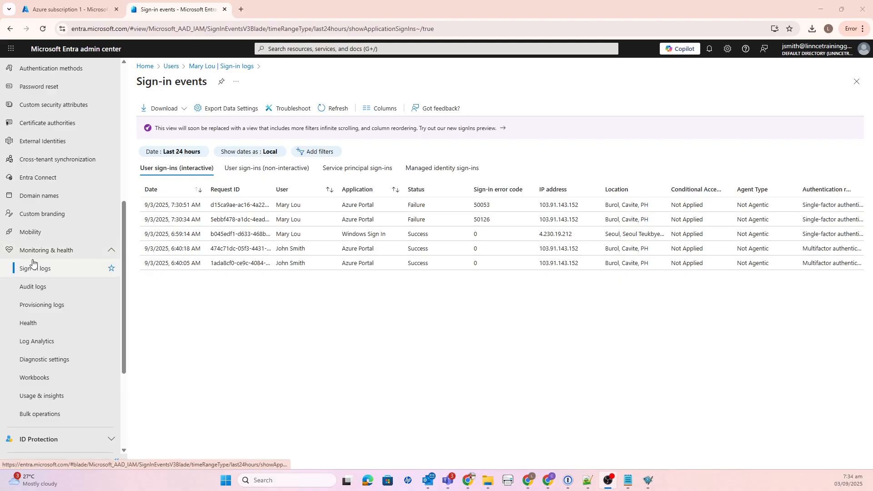
left_click(66, 254)
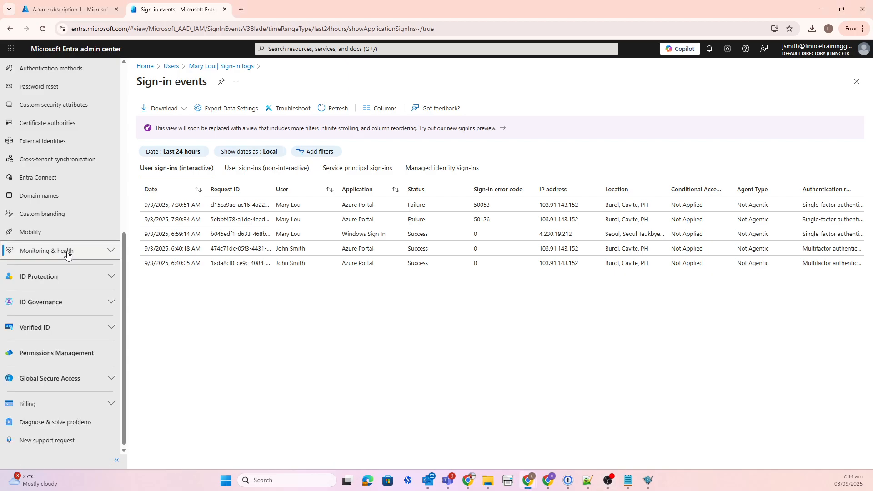
left_click(70, 254)
scroll(75, 254, "up", 10)
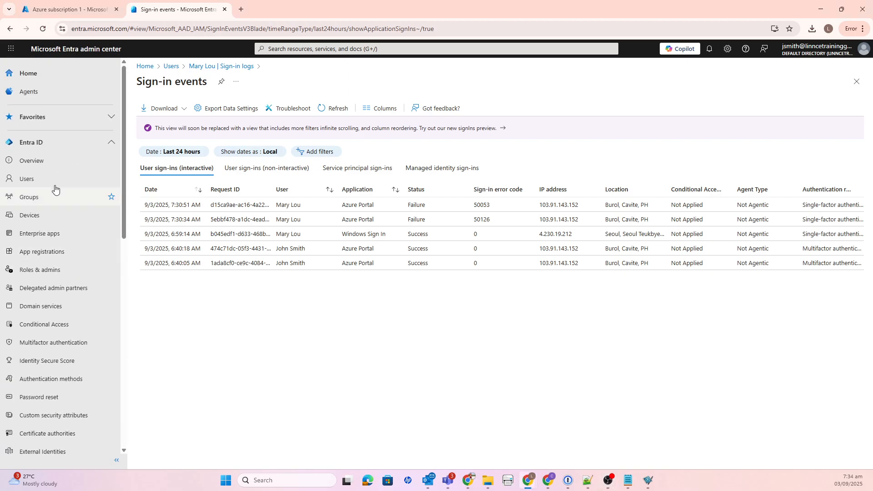
scroll(80, 225, "down", 6)
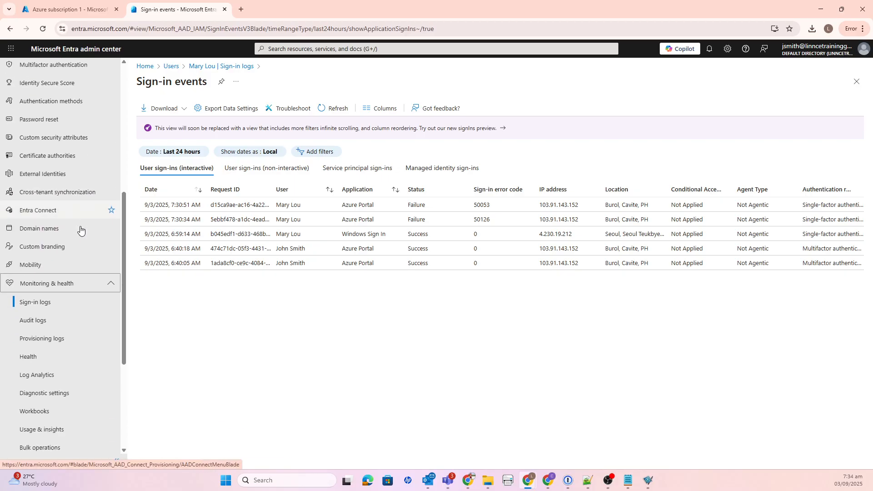
left_click(46, 266)
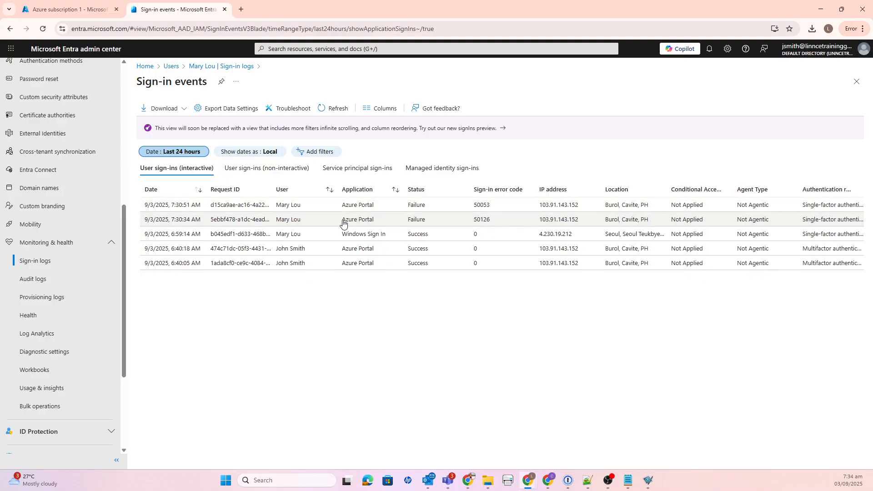
Open the details of the test user's latest failed Azure Portal sign-in and examine its failure reason and additional details
left_click(395, 204)
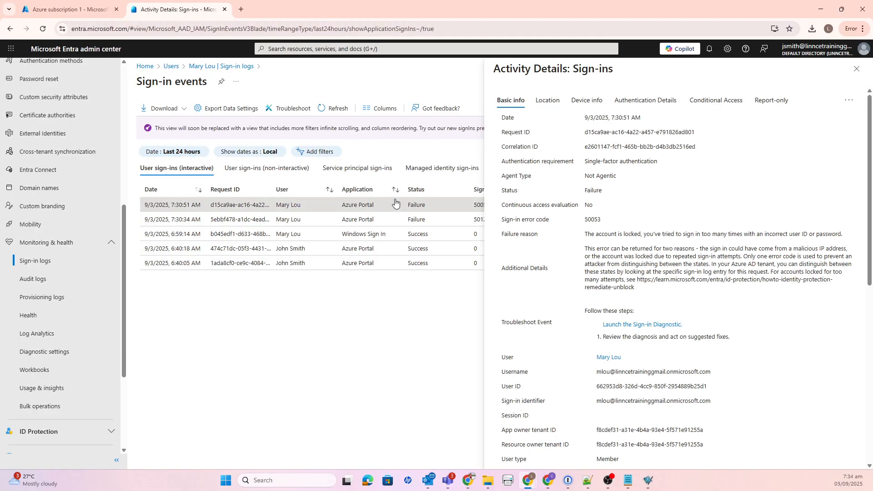
left_click_drag(587, 234, 835, 236)
left_click_drag(668, 272, 659, 264)
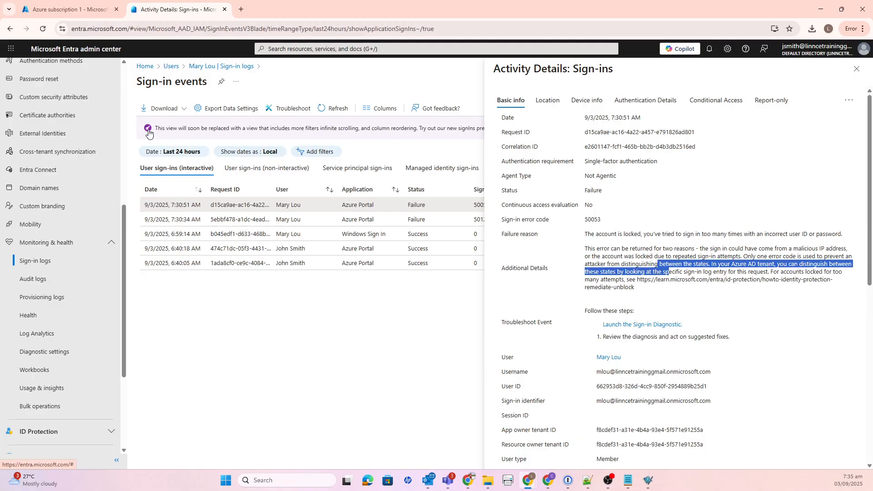
Open the test user's overview page and refresh it to check the account status
left_click(204, 69)
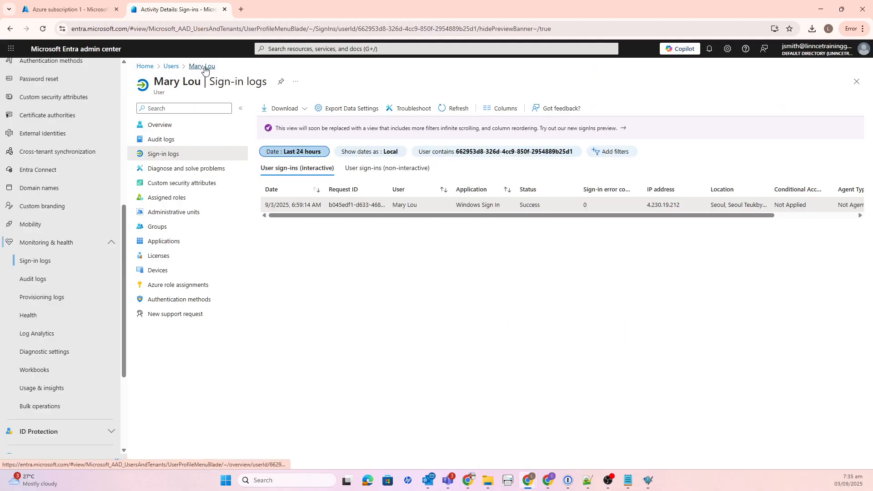
left_click(169, 126)
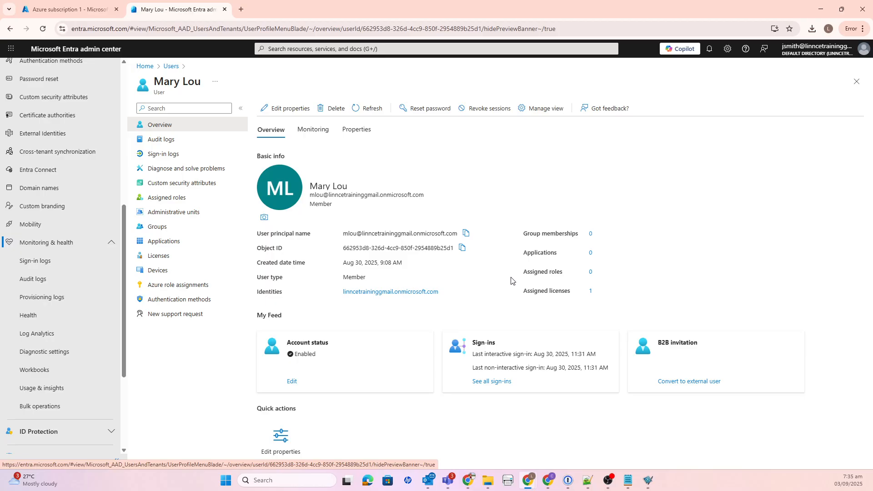
left_click(369, 108)
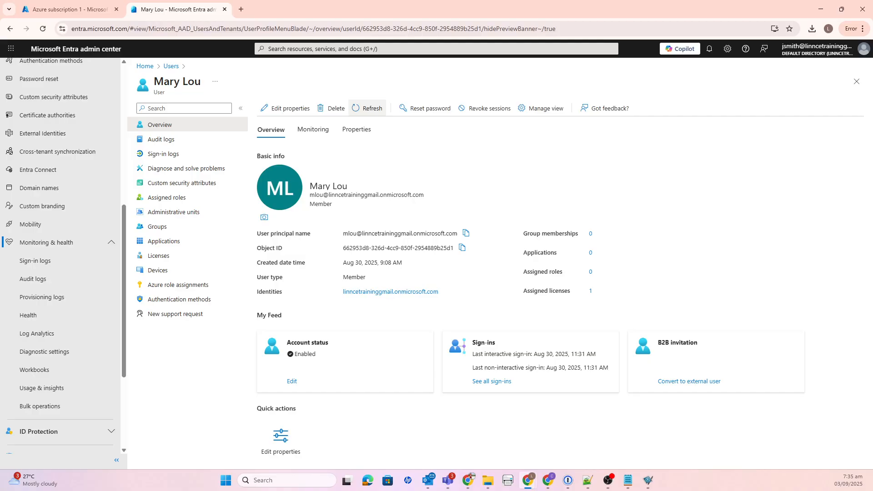
Switch back to the Incognito window and go to portal.azure.com for a fresh sign-in form
key("alt+Tab")
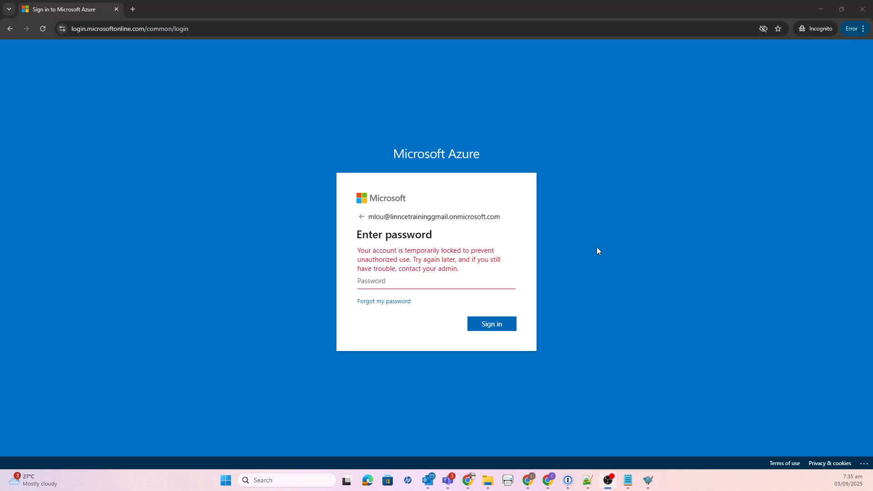
left_click(43, 29)
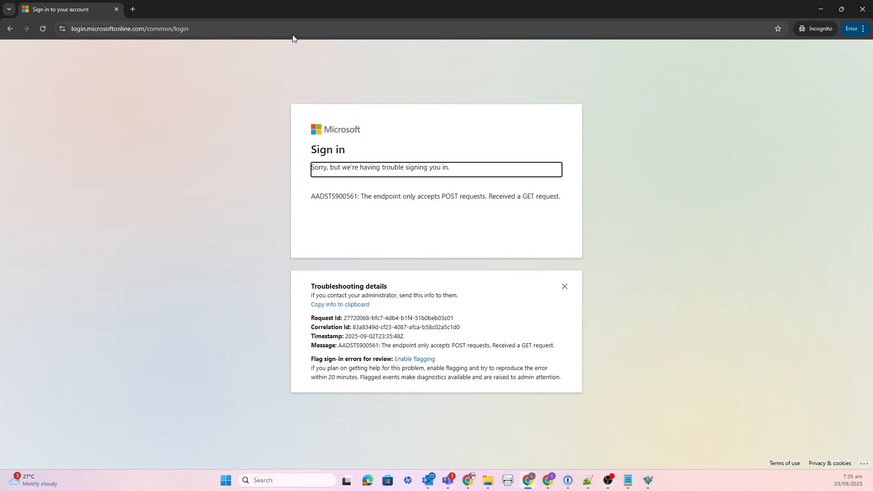
left_click(293, 35)
type("por")
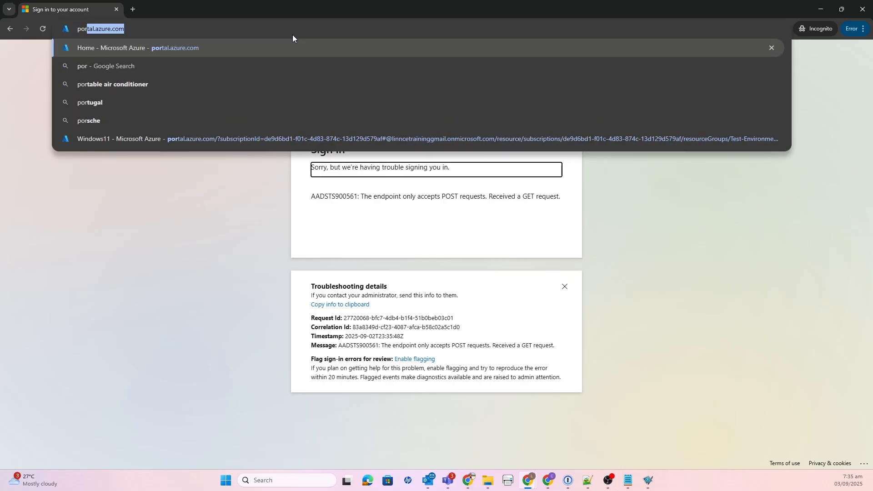
key("Return")
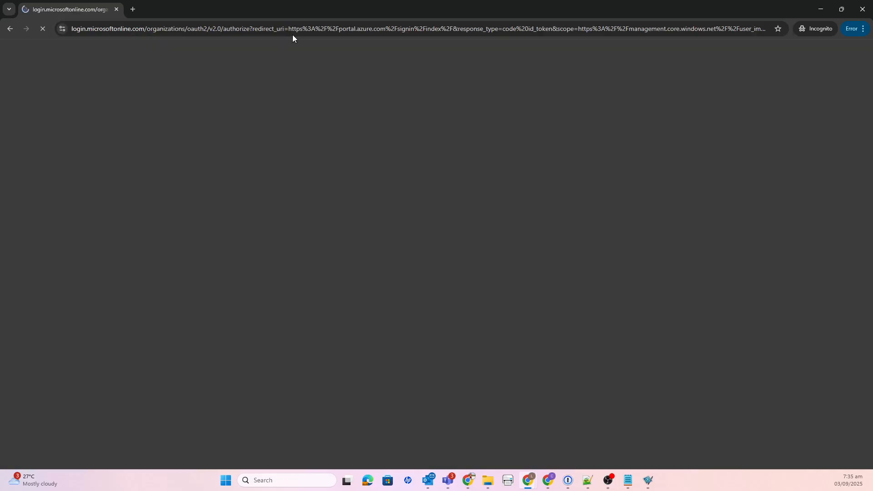
Enter the test user's account e-mail in the fresh Azure sign-in form and continue to the password prompt
left_click(588, 481)
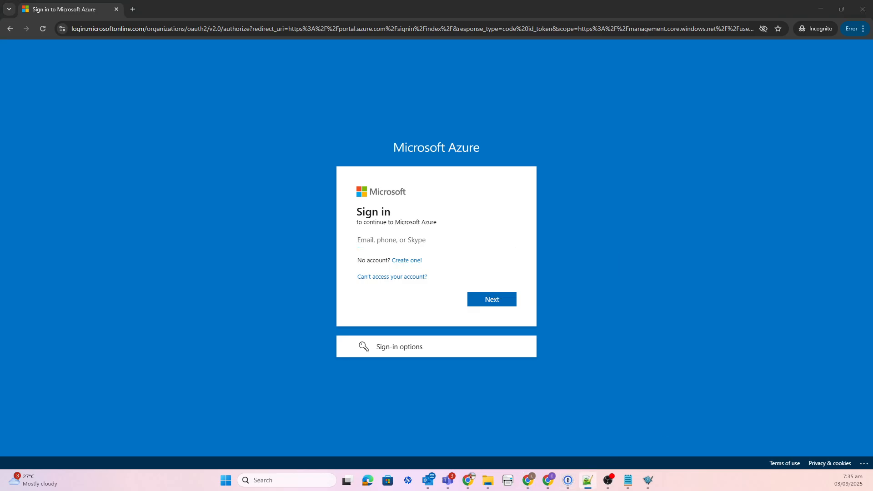
left_click(398, 242)
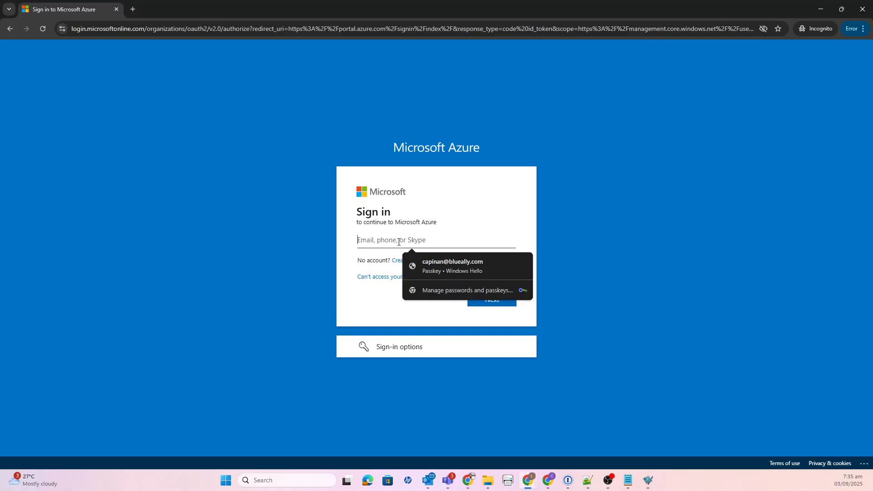
key("ctrl+v")
key("Return")
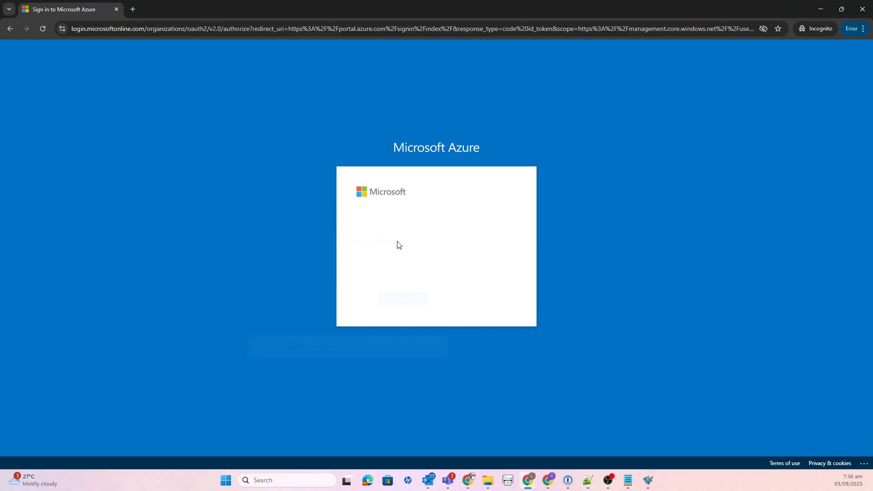
Enter the test user's account password and try to sign in to Azure again
type("••••••••••")
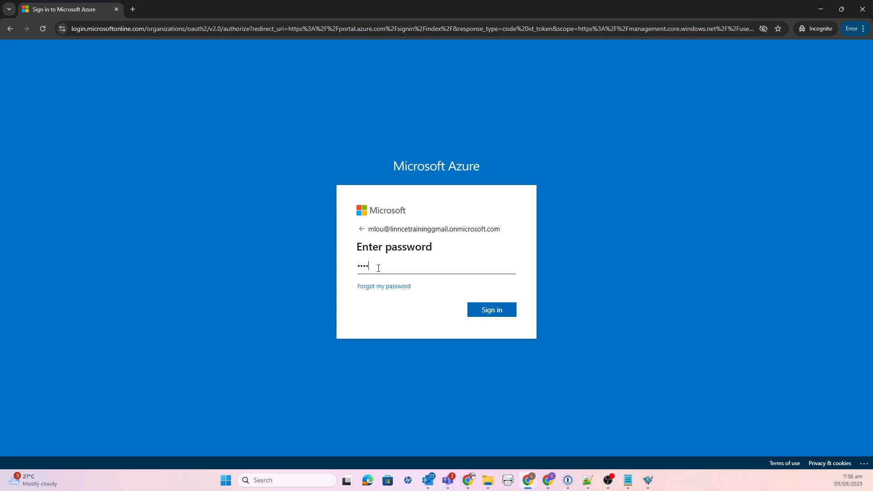
left_click(508, 317)
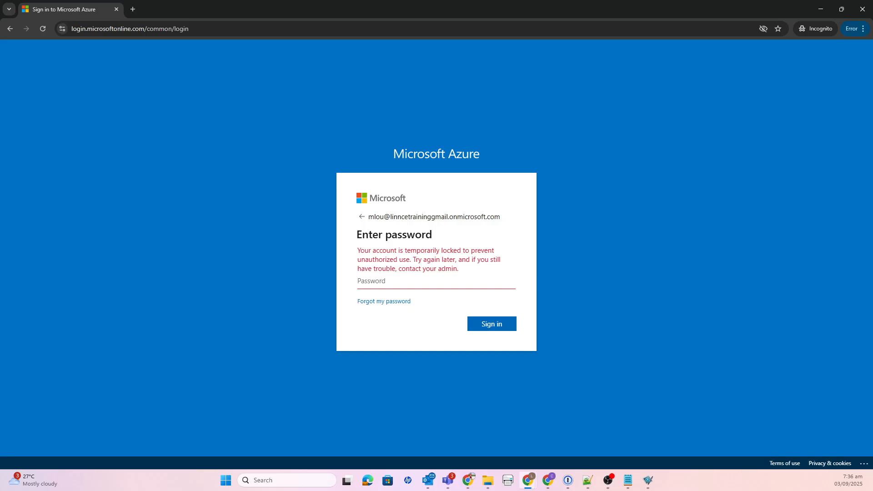
key("alt+Tab")
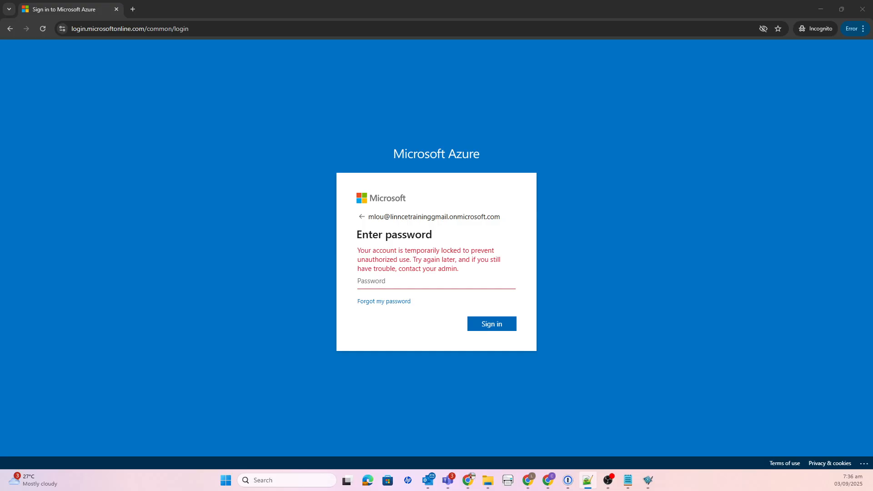
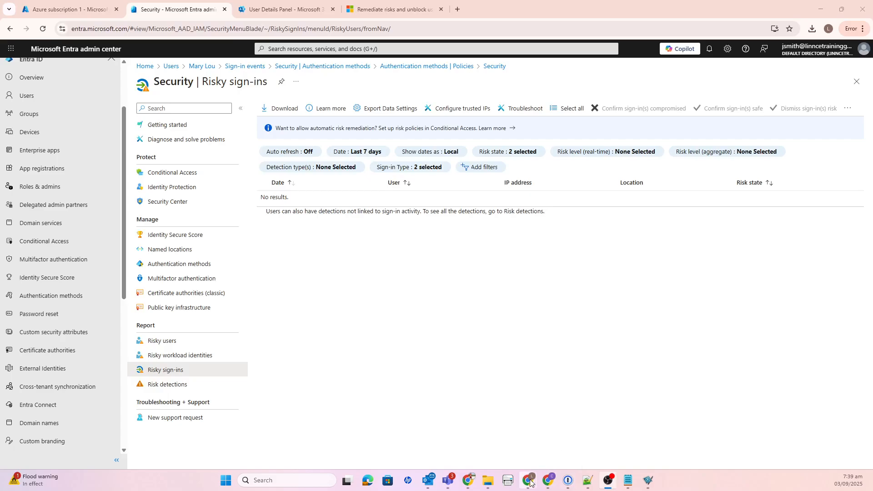
Return to the Incognito window and load portal.azure.com again to replace the locked-account sign-in page
mouse_move(531, 482)
left_click(561, 427)
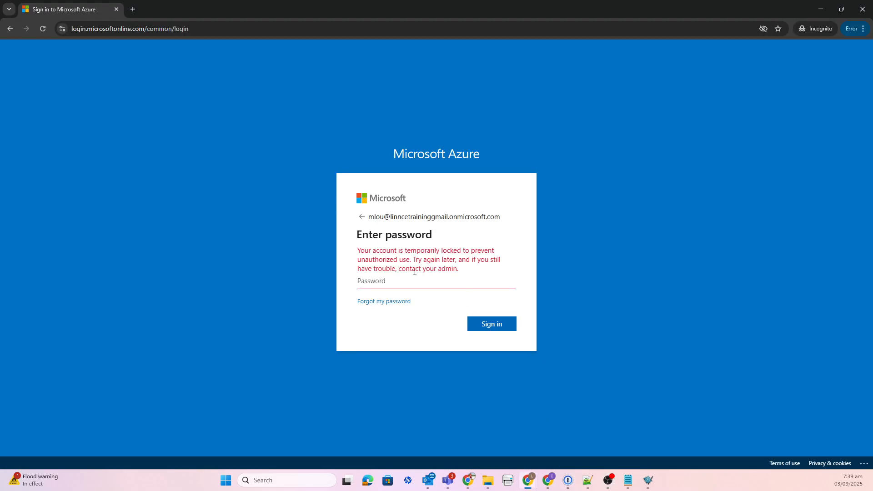
left_click(42, 30)
left_click(261, 30)
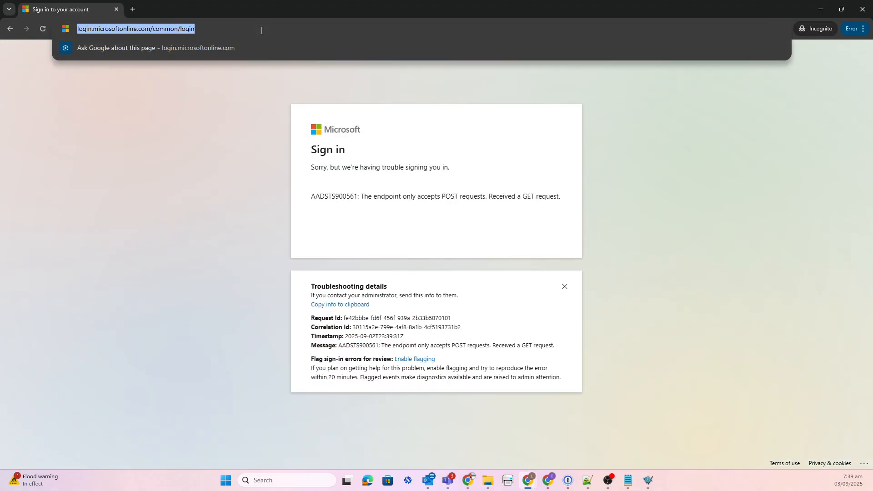
type("portal.azure.com")
key("Return")
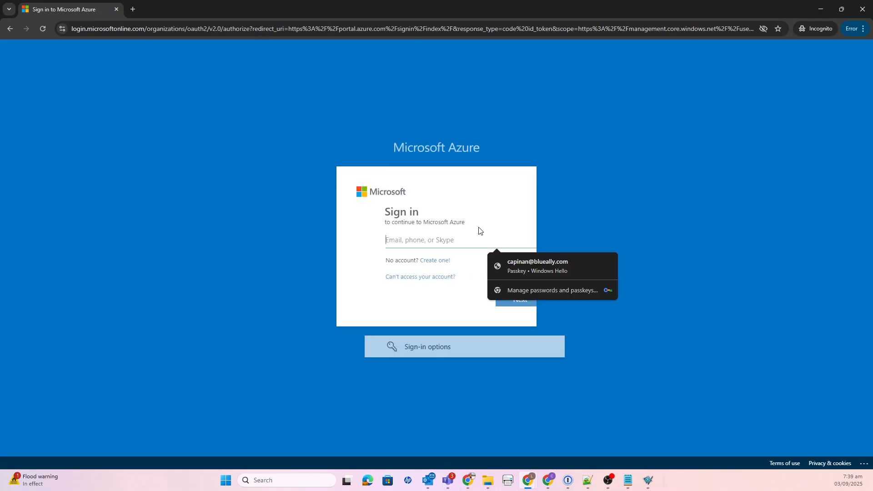
Fill in the test user's account e-mail on the Azure sign-in form and proceed to the password prompt
key("alt+Tab")
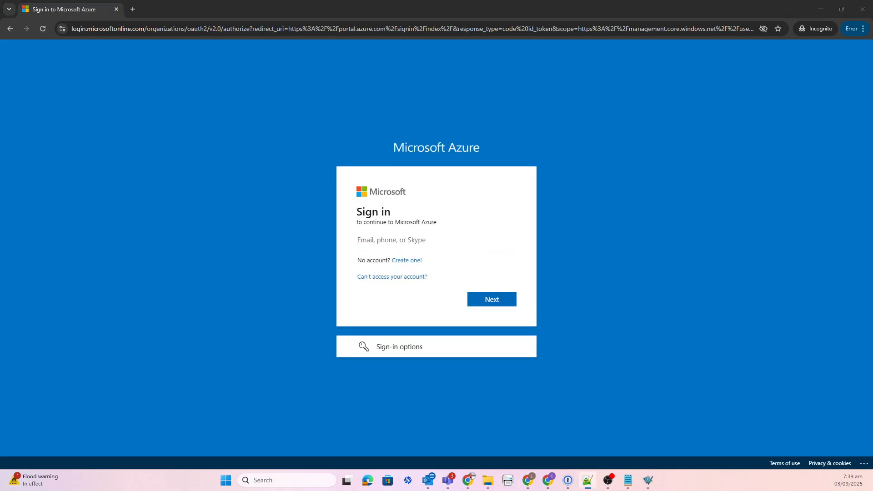
left_click(454, 241)
left_click(478, 276)
left_click(520, 302)
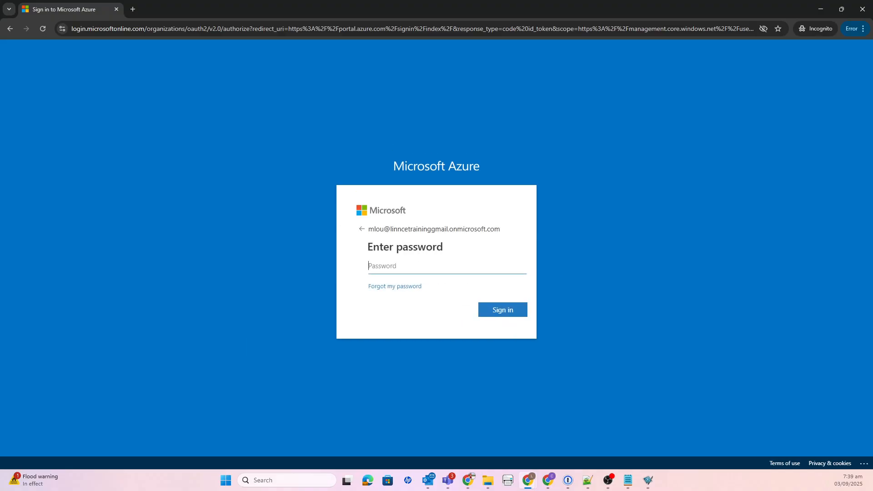
Sign in with the test user's account password and continue to the Microsoft Authenticator security setup
key("alt+Tab")
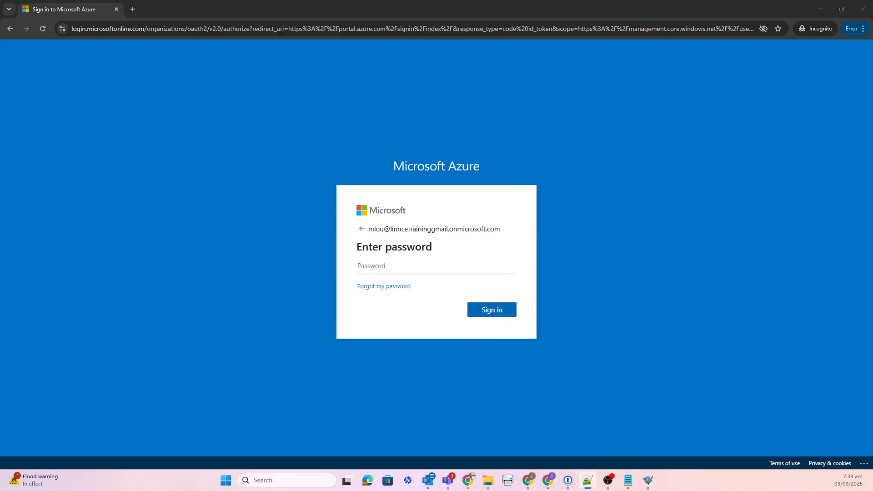
left_click(407, 264)
key("ctrl+v")
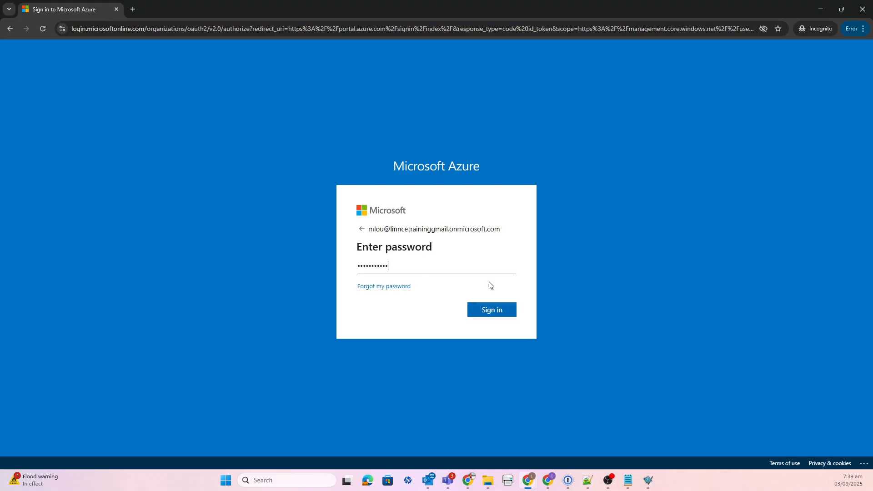
left_click(494, 313)
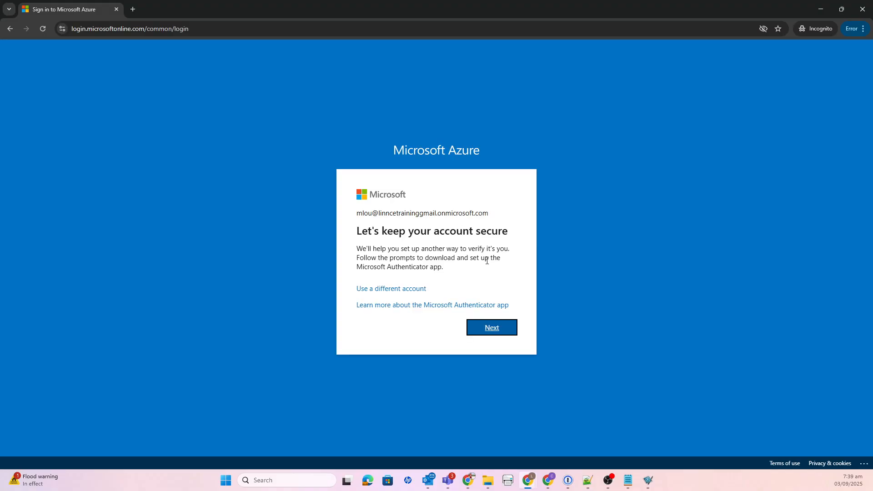
left_click(493, 329)
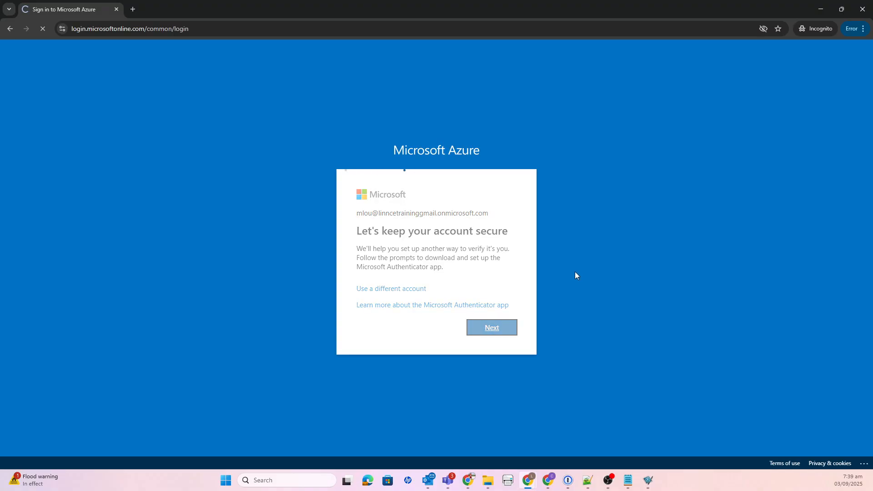